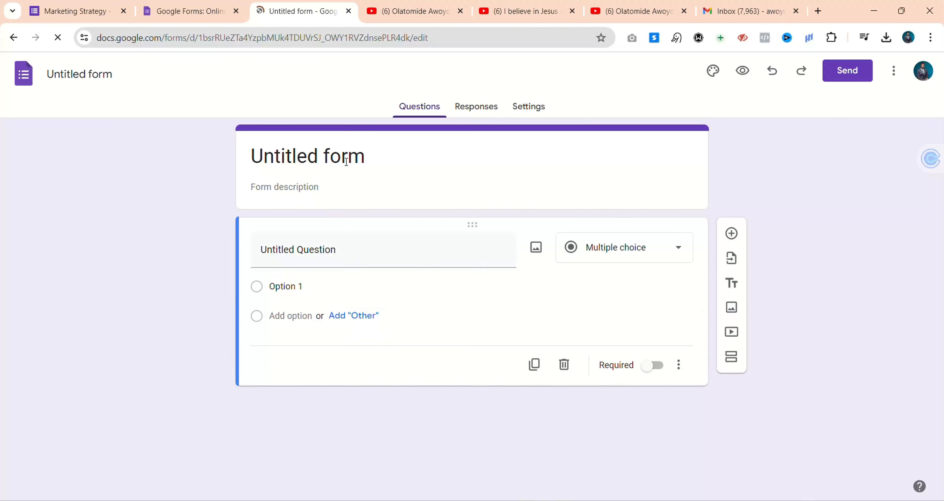
Replace the 'Untitled form' title with 'Demo Form', then correct it to 'Training Form'
{"action": "left_click", "coordinate": [347, 157]}
{"action": "triple_click", "coordinate": [346, 159]}
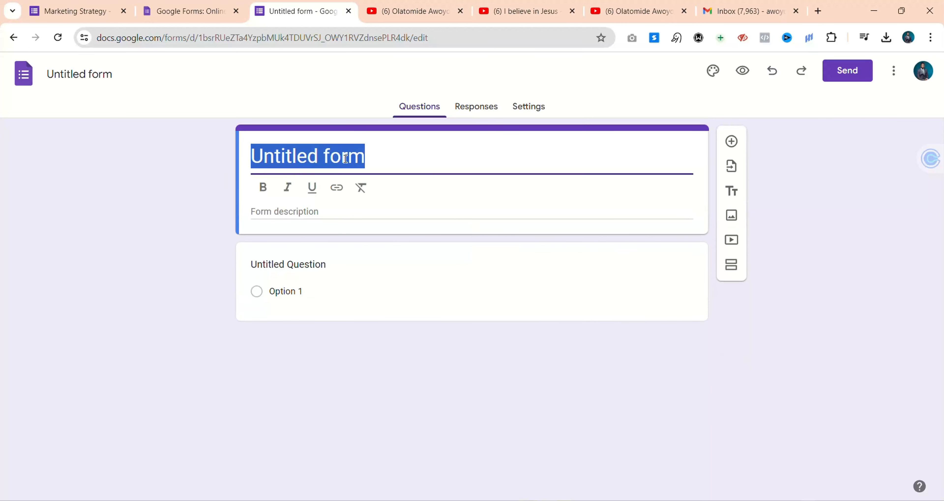
{"action": "type", "text": "Demo F"}
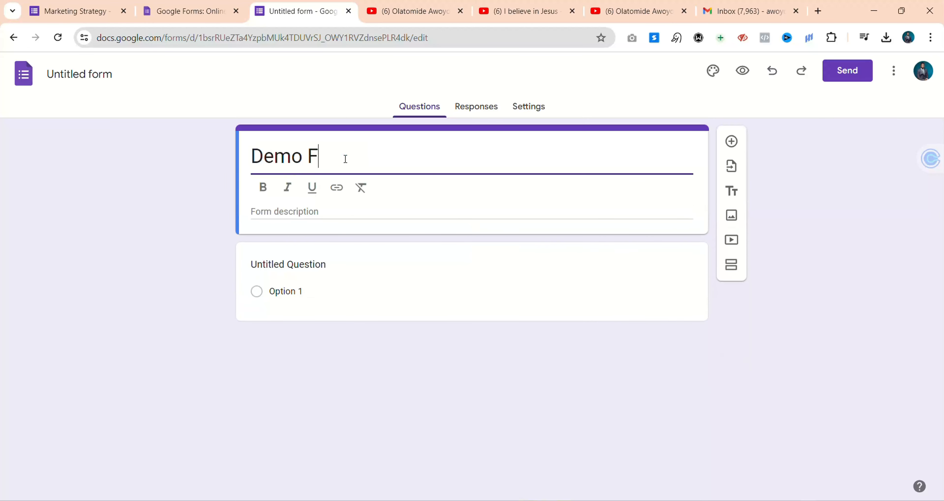
{"action": "type", "text": "orm"}
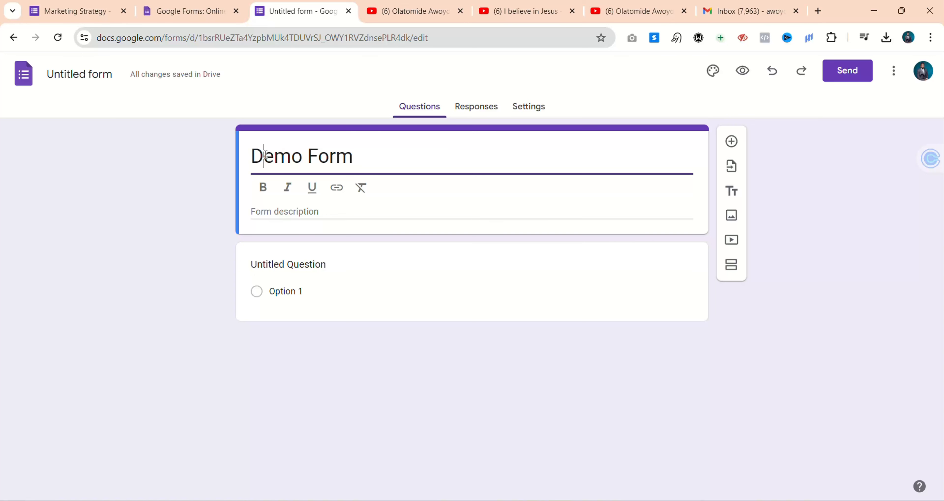
{"action": "double_click", "coordinate": [266, 156]}
{"action": "type", "text": "Training"}
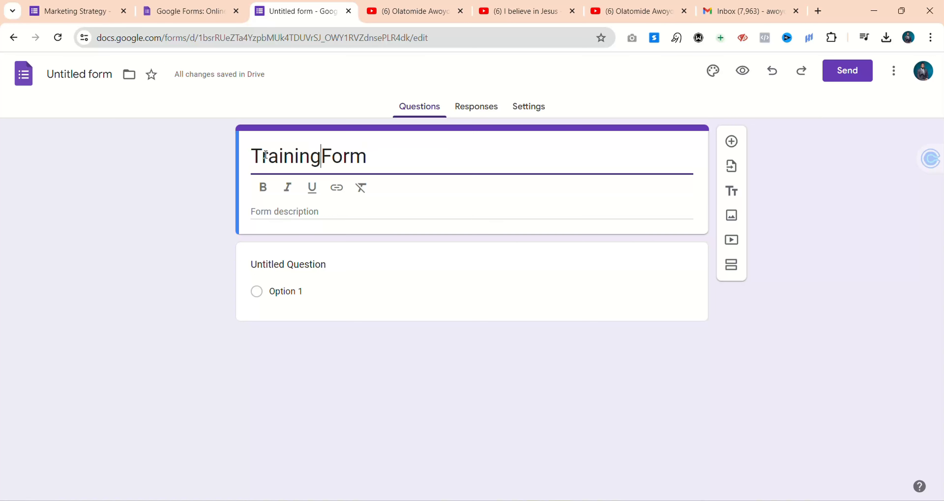
{"action": "key", "text": "Home"}
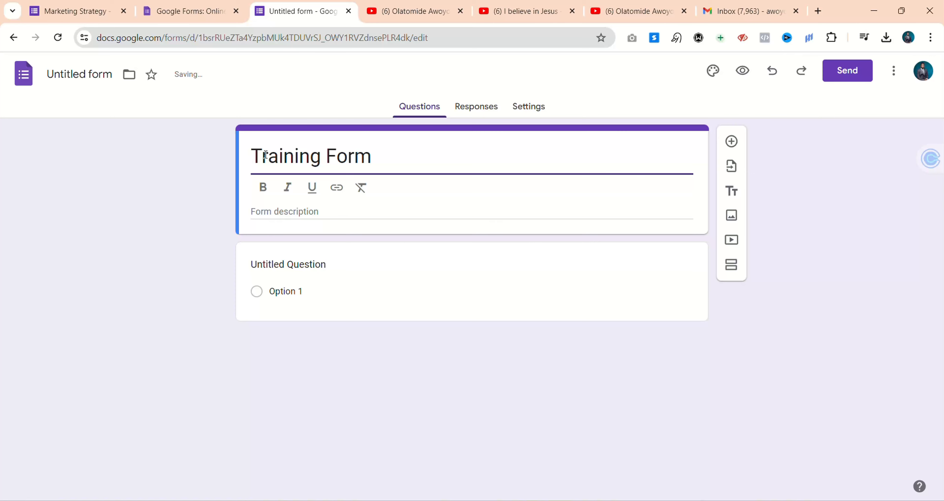
{"action": "left_click", "coordinate": [310, 211]}
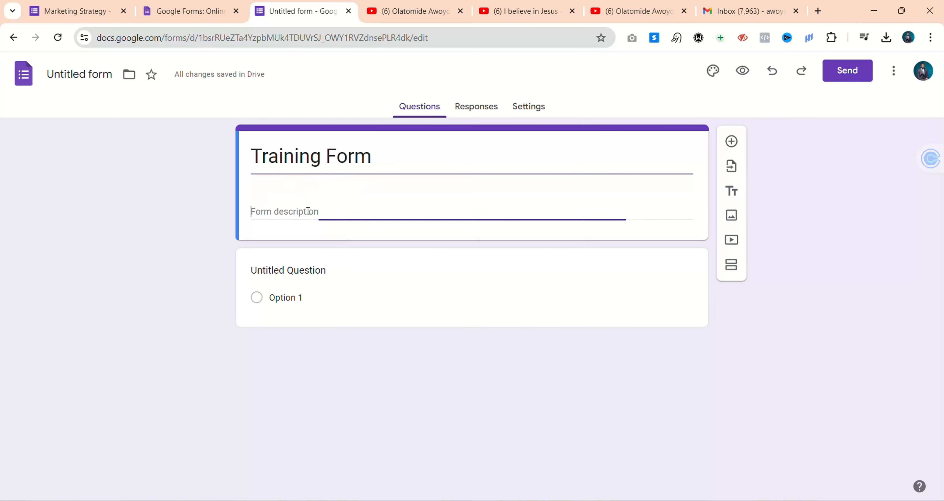
Title the first question 'Name' and make it a Short answer question
{"action": "left_click", "coordinate": [297, 270]}
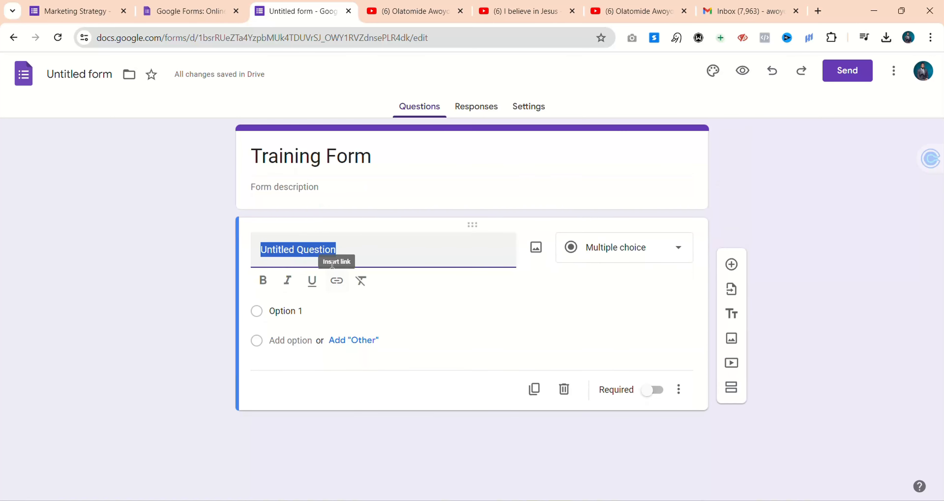
{"action": "type", "text": "Name"}
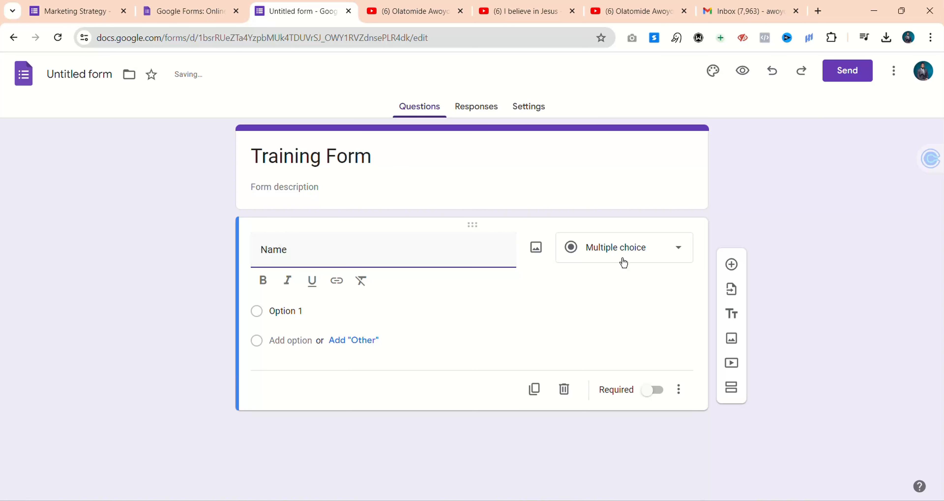
{"action": "left_click", "coordinate": [643, 249]}
{"action": "left_click", "coordinate": [623, 131]}
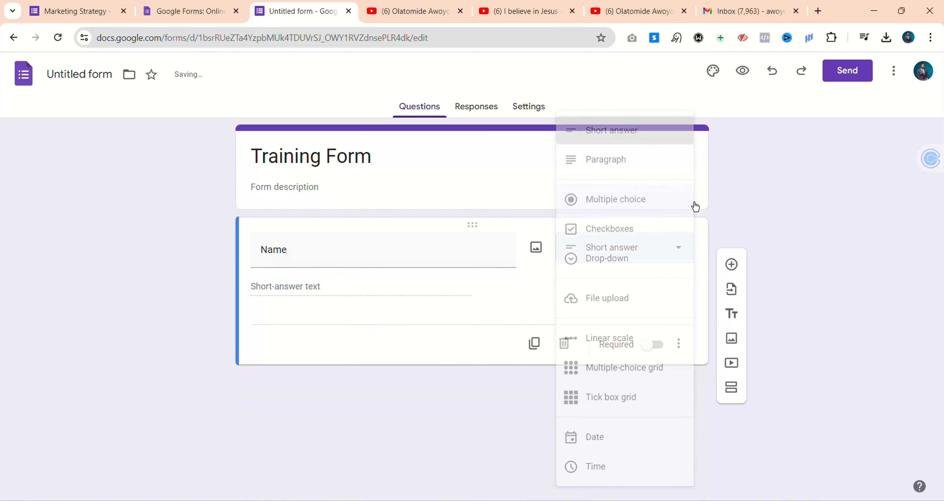
Add a second question titled 'Phone number'
{"action": "left_click", "coordinate": [732, 264]}
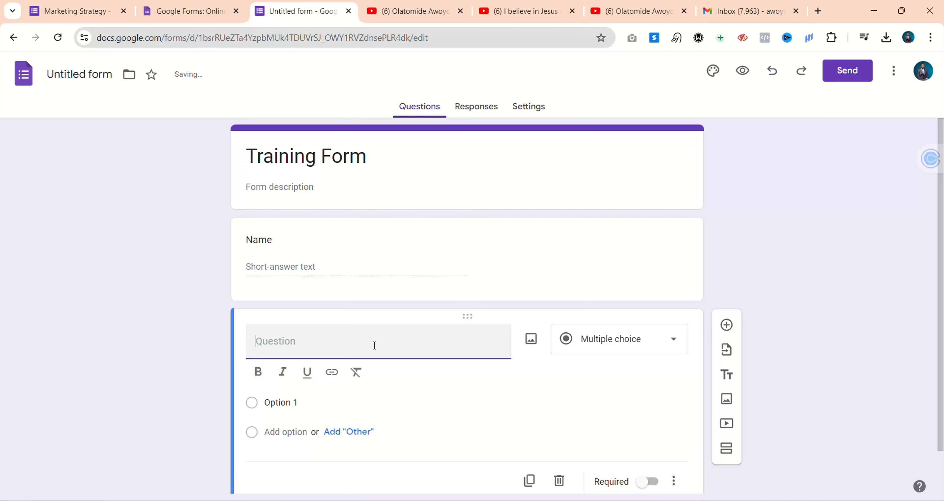
{"action": "type", "text": "em"}
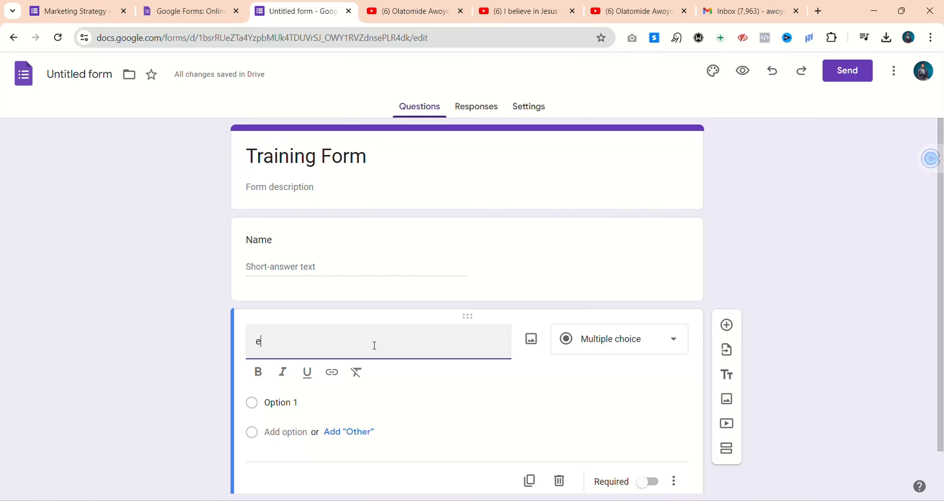
{"action": "key", "text": "BackSpace"}
{"action": "key", "text": "BackSpace"}
{"action": "type", "text": "Phone number"}
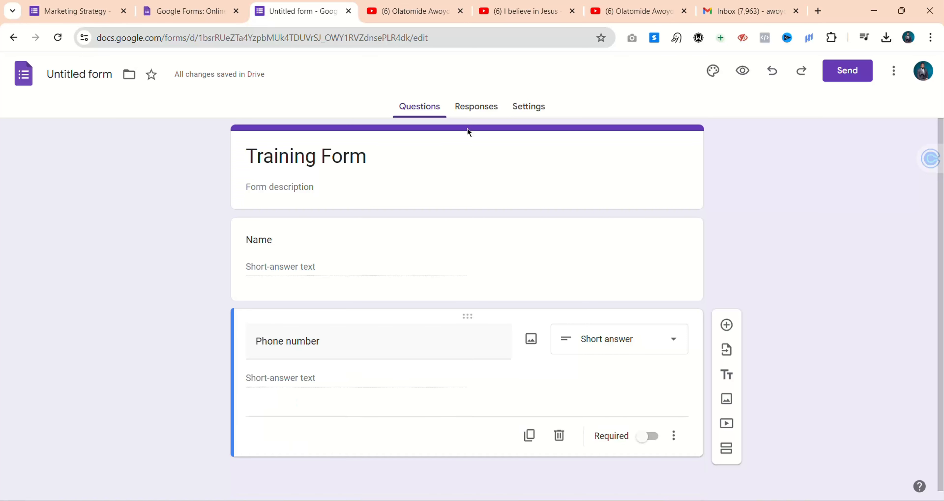
{"action": "left_click", "coordinate": [726, 399]}
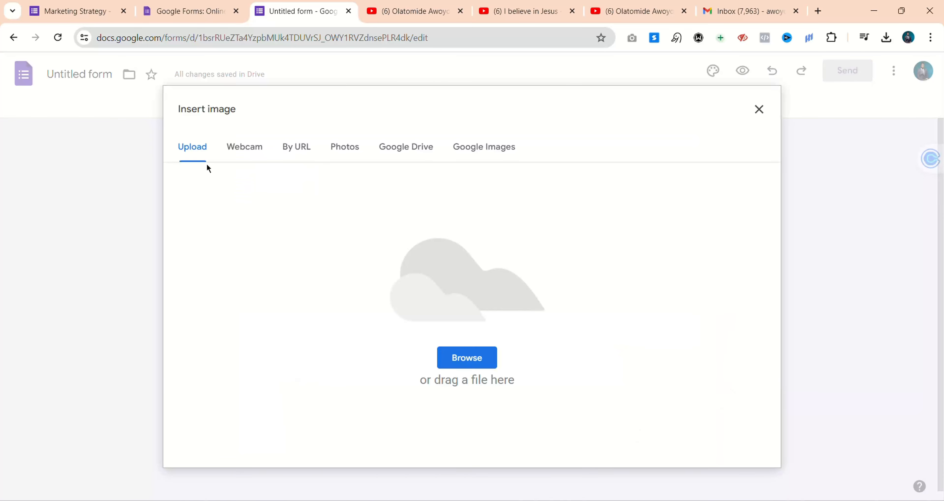
{"action": "left_click", "coordinate": [473, 359]}
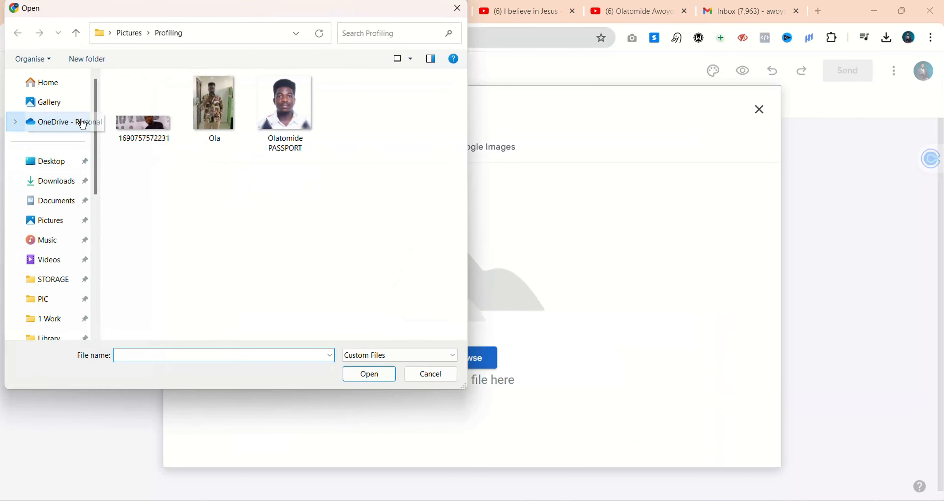
{"action": "left_click", "coordinate": [126, 121]}
{"action": "left_click", "coordinate": [369, 373]}
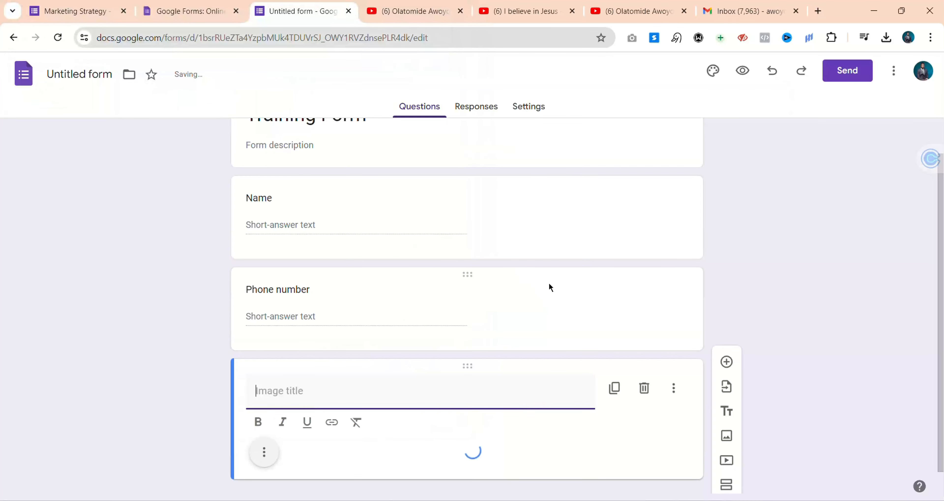
Drag the image block up below the title, then delete it
{"action": "scroll", "coordinate": [743, 289], "scroll_direction": "down", "scroll_amount": 3}
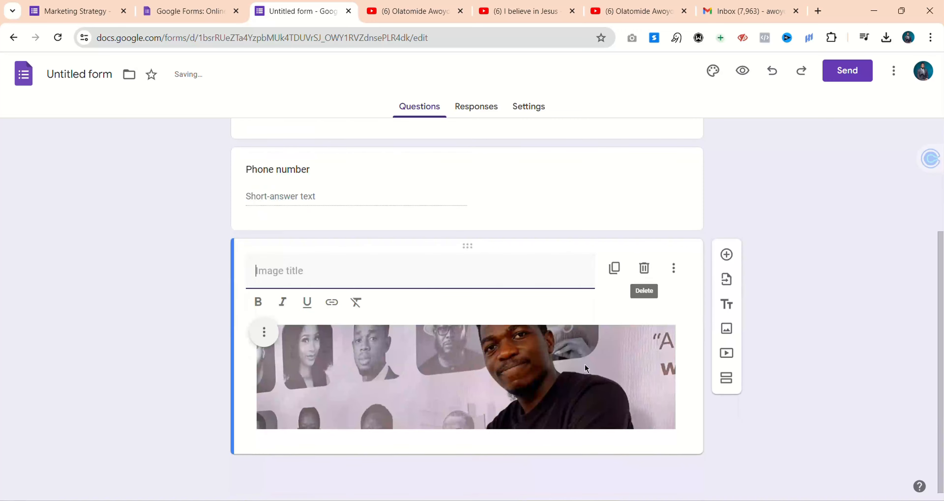
{"action": "left_click_drag", "start_coordinate": [469, 247], "coordinate": [479, 209]}
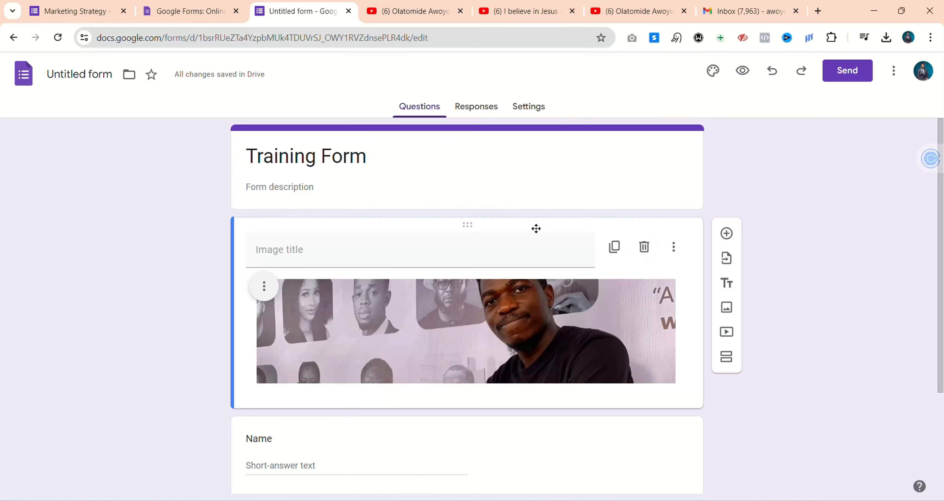
{"action": "left_click", "coordinate": [644, 247]}
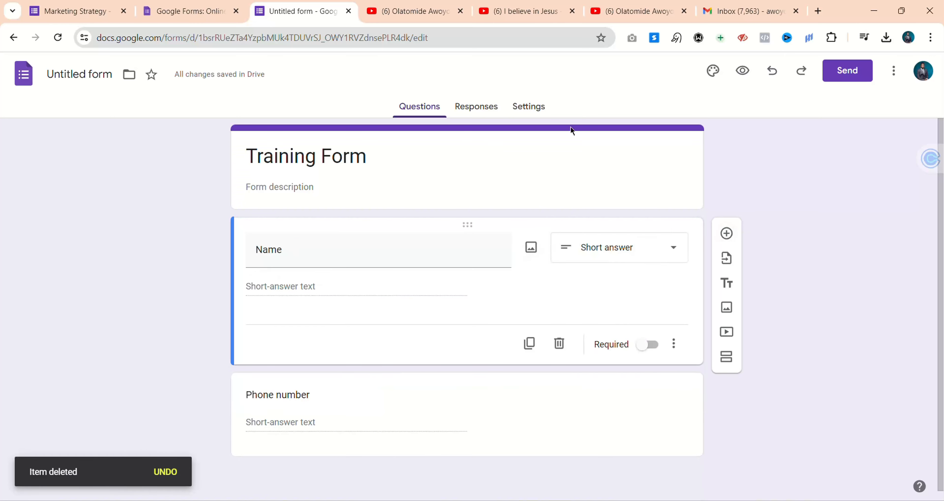
Check the Marketing Strategy form, then browse the Training Form's header image themes
{"action": "left_click", "coordinate": [72, 11]}
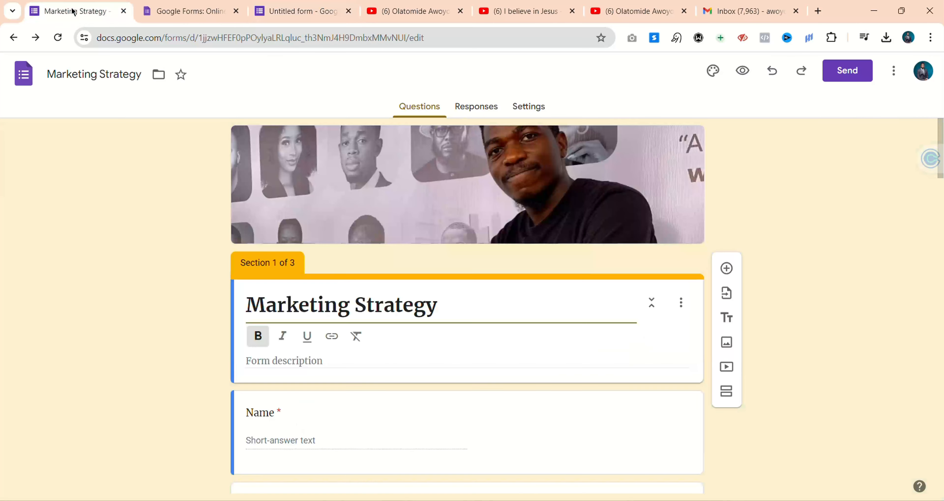
{"action": "left_click", "coordinate": [300, 14]}
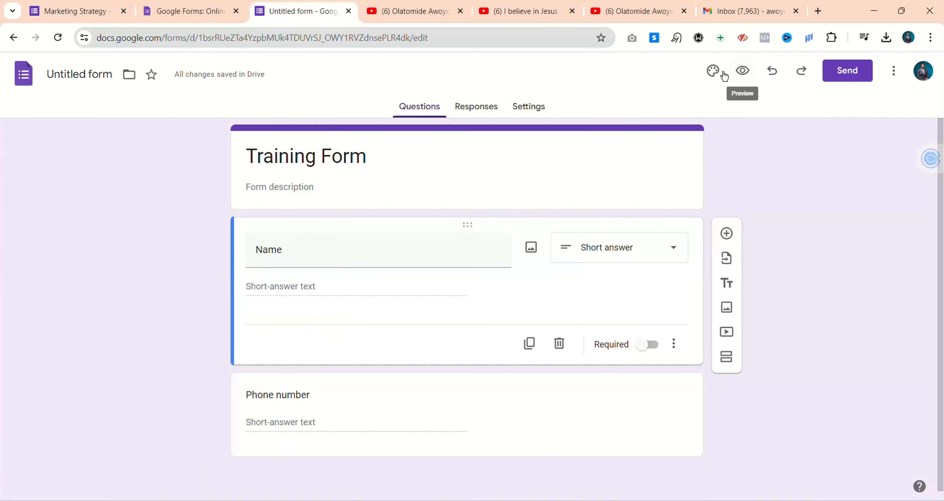
{"action": "left_click", "coordinate": [712, 72]}
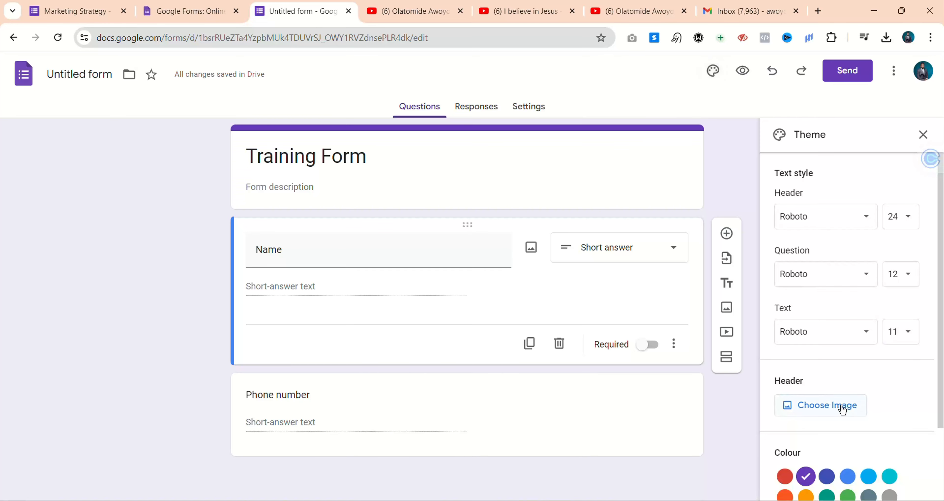
{"action": "left_click", "coordinate": [836, 406]}
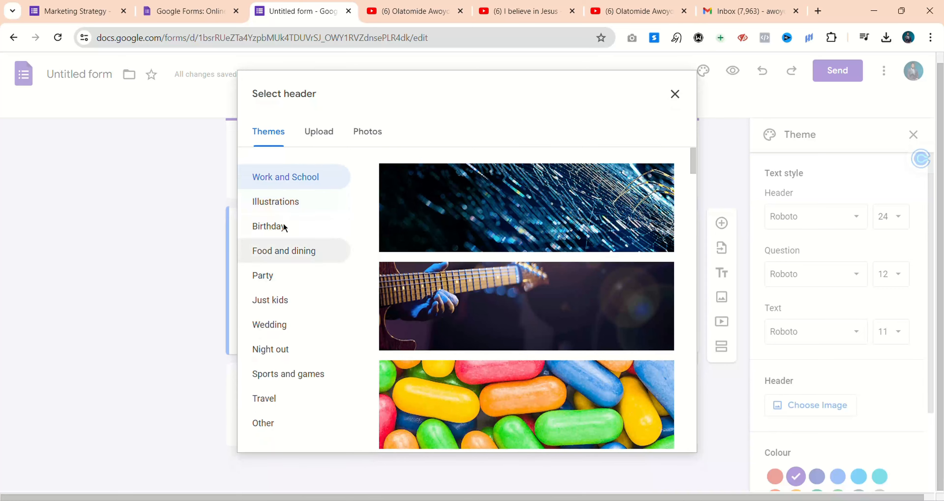
{"action": "scroll", "coordinate": [586, 358], "scroll_direction": "down", "scroll_amount": 10}
{"action": "scroll", "coordinate": [638, 285], "scroll_direction": "down", "scroll_amount": 10}
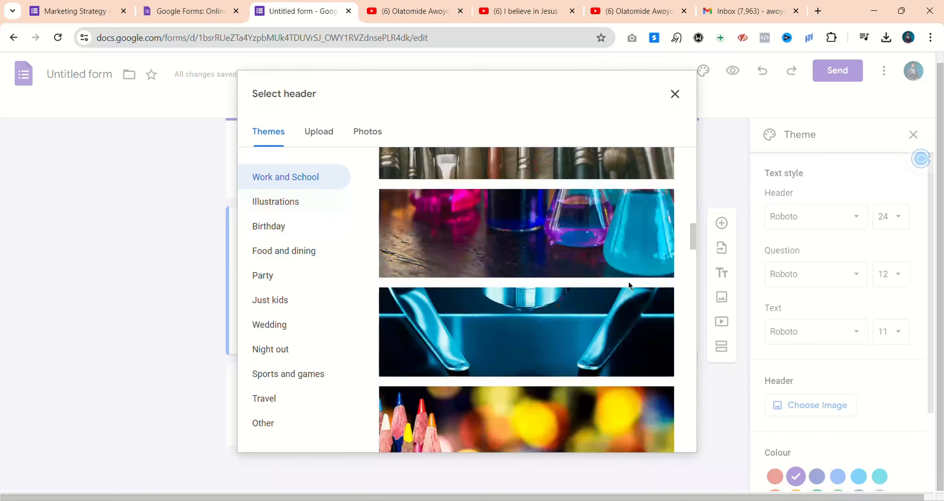
{"action": "scroll", "coordinate": [631, 286], "scroll_direction": "down", "scroll_amount": 5}
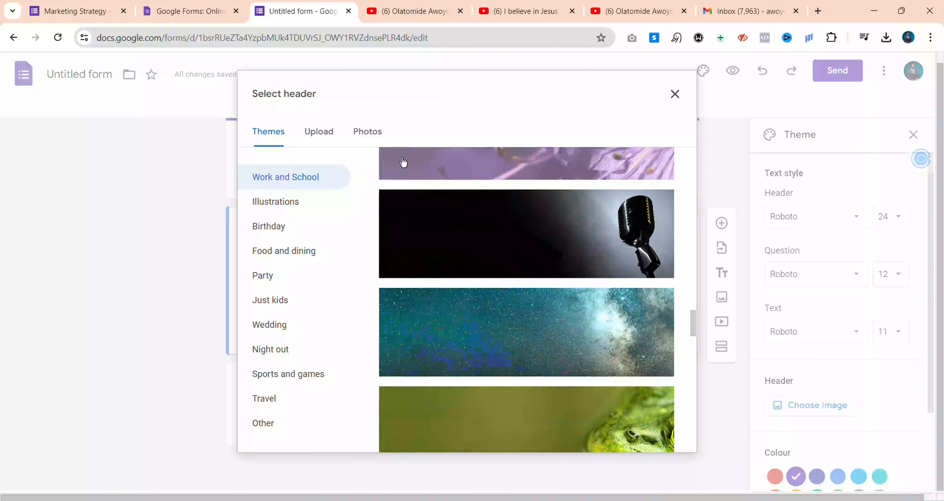
{"action": "left_click", "coordinate": [315, 131]}
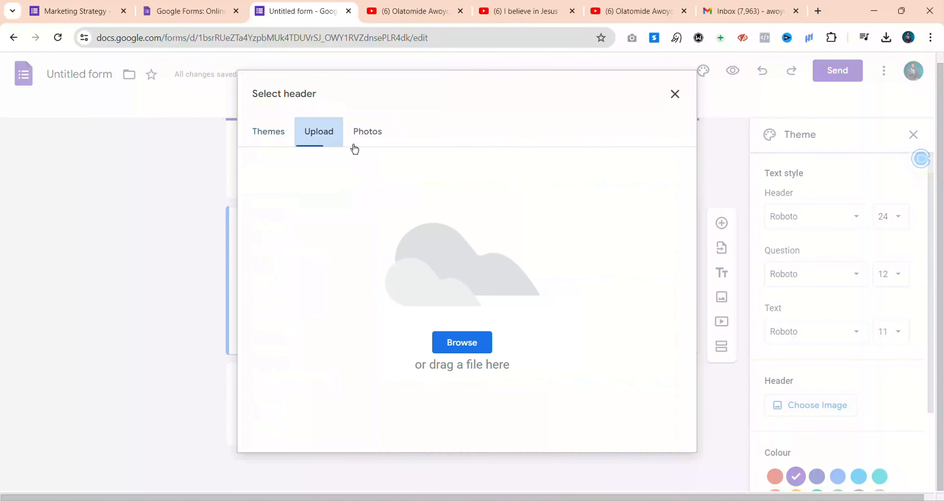
{"action": "left_click", "coordinate": [479, 343]}
{"action": "left_click", "coordinate": [145, 132]}
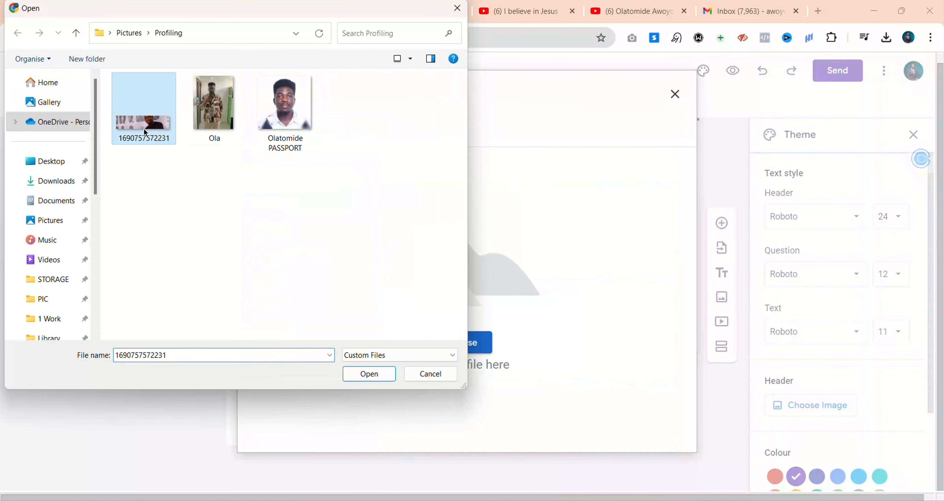
{"action": "left_click", "coordinate": [371, 373]}
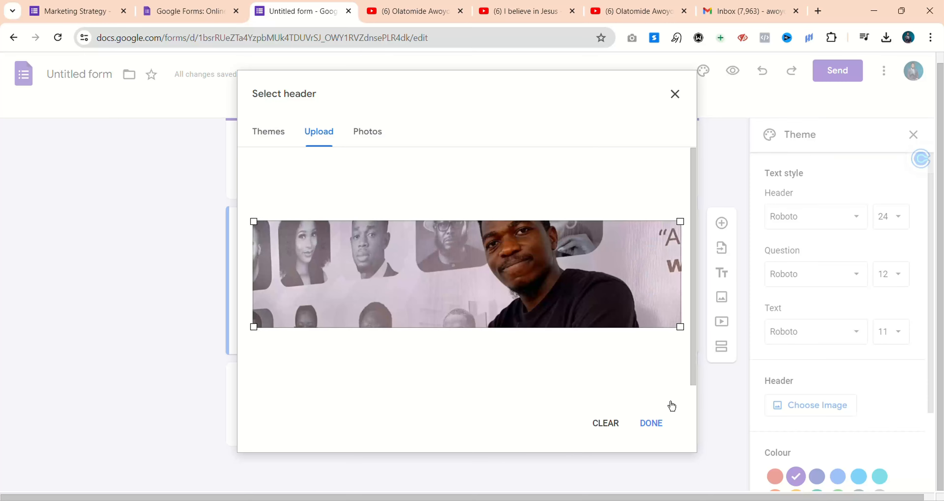
{"action": "left_click", "coordinate": [654, 422]}
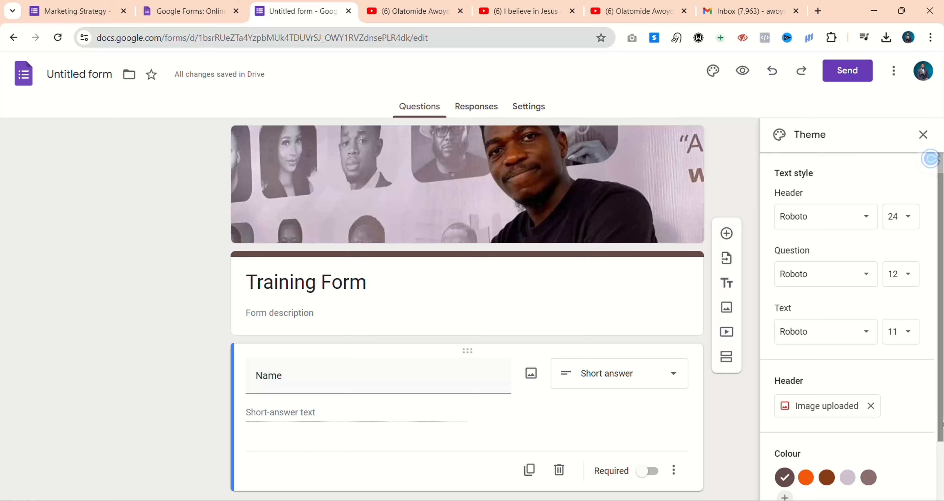
Replace the uploaded header with the microphone image from the themes list
{"action": "left_click", "coordinate": [872, 410]}
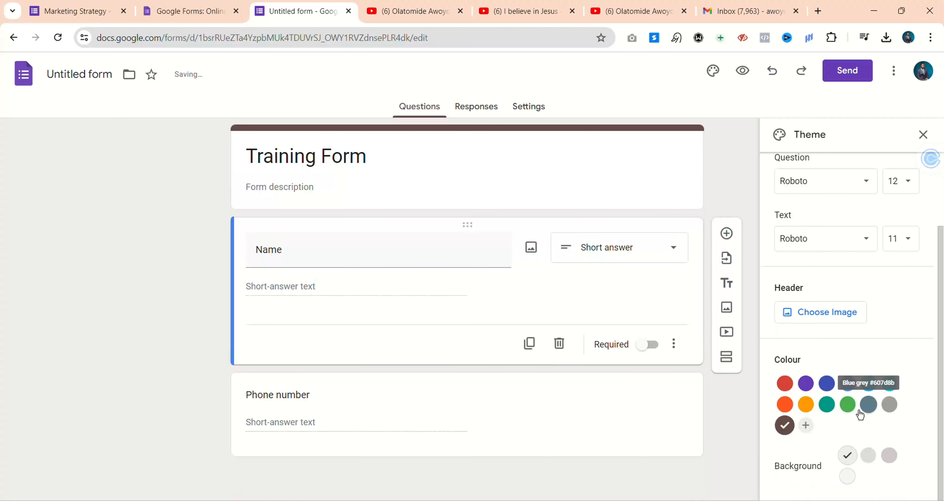
{"action": "left_click", "coordinate": [814, 311]}
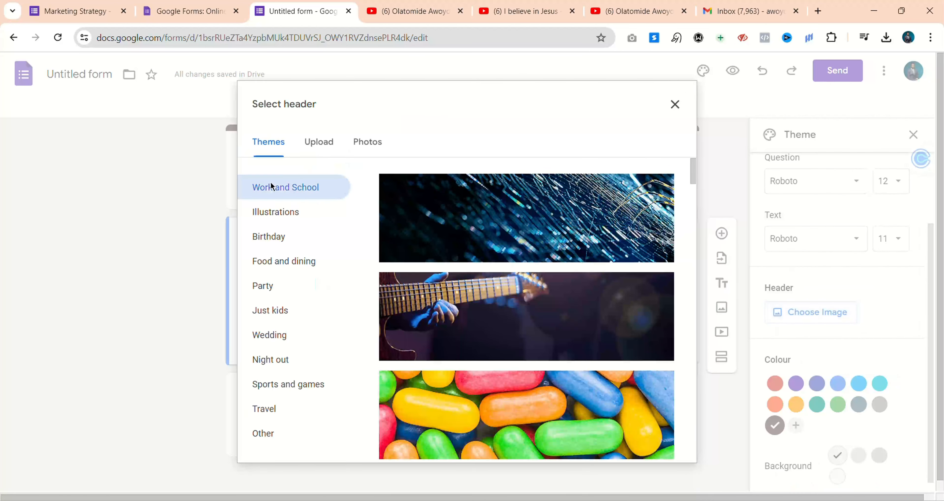
{"action": "scroll", "coordinate": [569, 281], "scroll_direction": "down", "scroll_amount": 15}
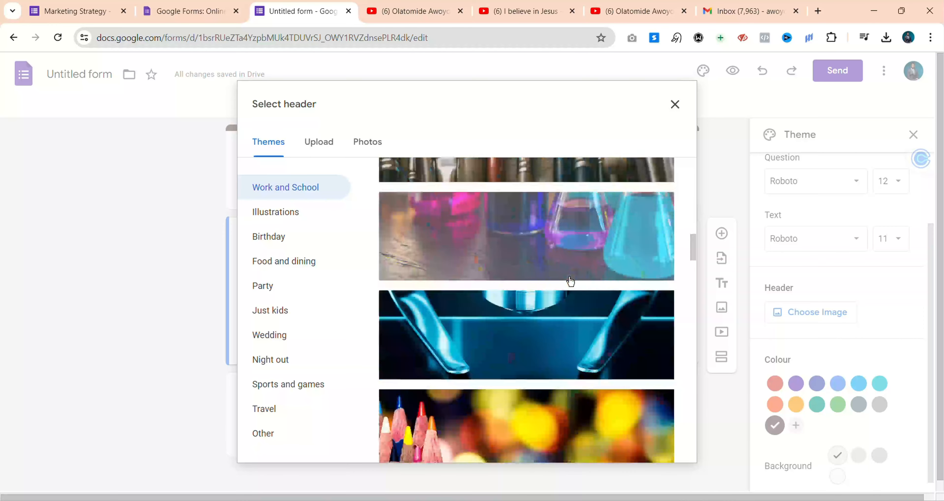
{"action": "scroll", "coordinate": [570, 280], "scroll_direction": "down", "scroll_amount": 3}
{"action": "left_click", "coordinate": [612, 247]}
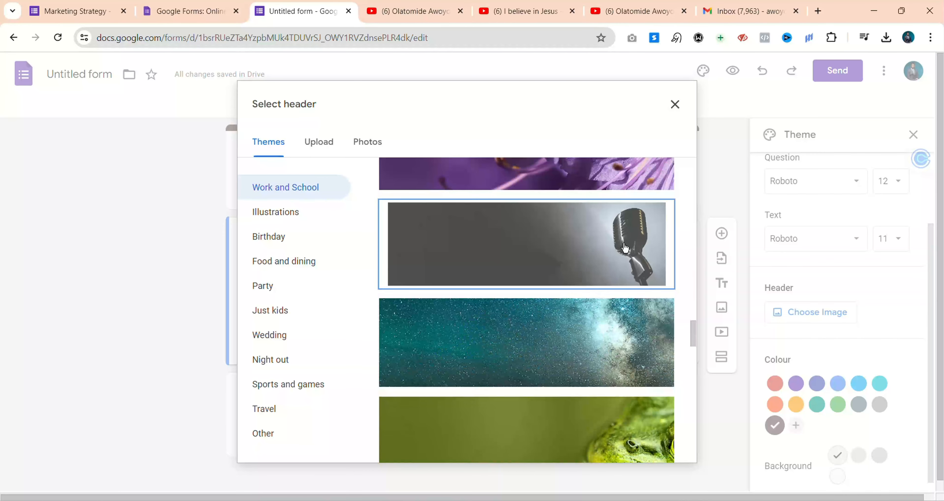
{"action": "left_click", "coordinate": [675, 440]}
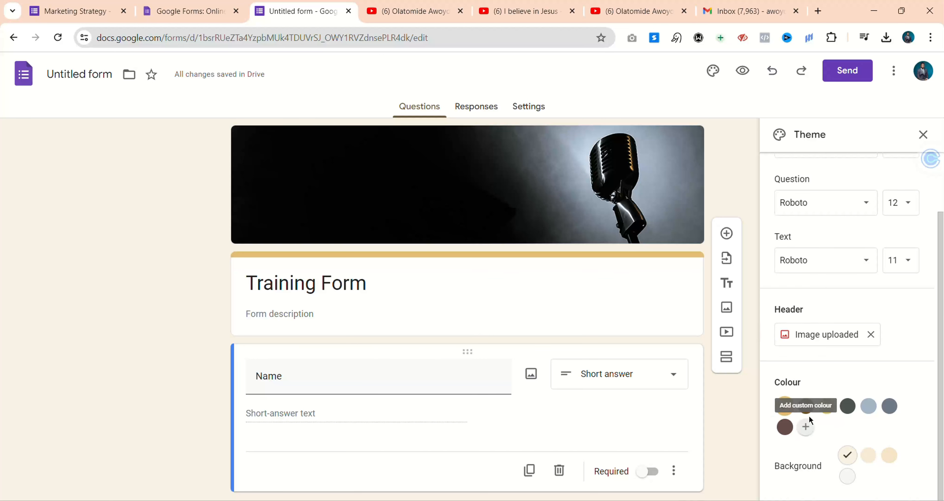
After trying brown and grey-blue, add custom #0073ff as theme colour with a light blue background
{"action": "left_click", "coordinate": [786, 427]}
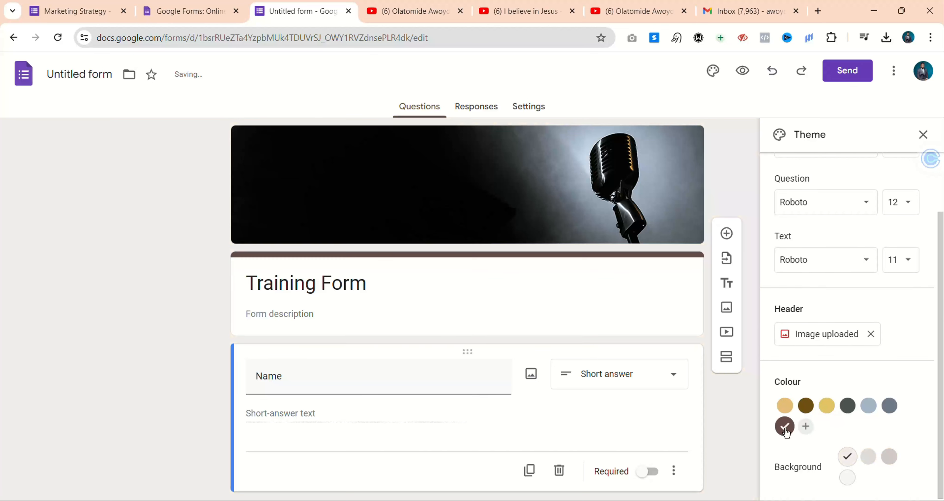
{"action": "left_click", "coordinate": [861, 406]}
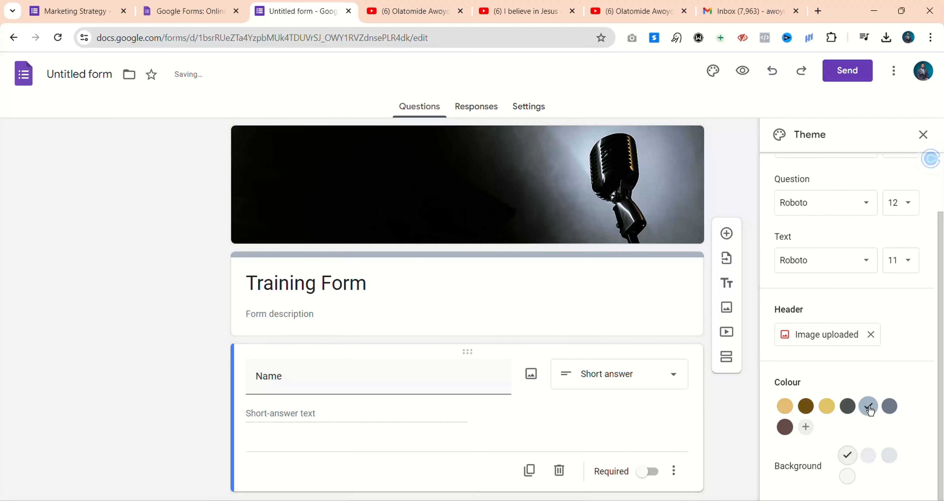
{"action": "left_click", "coordinate": [807, 427]}
{"action": "left_click_drag", "start_coordinate": [872, 409], "coordinate": [900, 403]}
{"action": "scroll", "coordinate": [933, 357], "scroll_direction": "down", "scroll_amount": 2}
{"action": "scroll", "coordinate": [934, 357], "scroll_direction": "down", "scroll_amount": 1}
{"action": "left_click", "coordinate": [886, 413]}
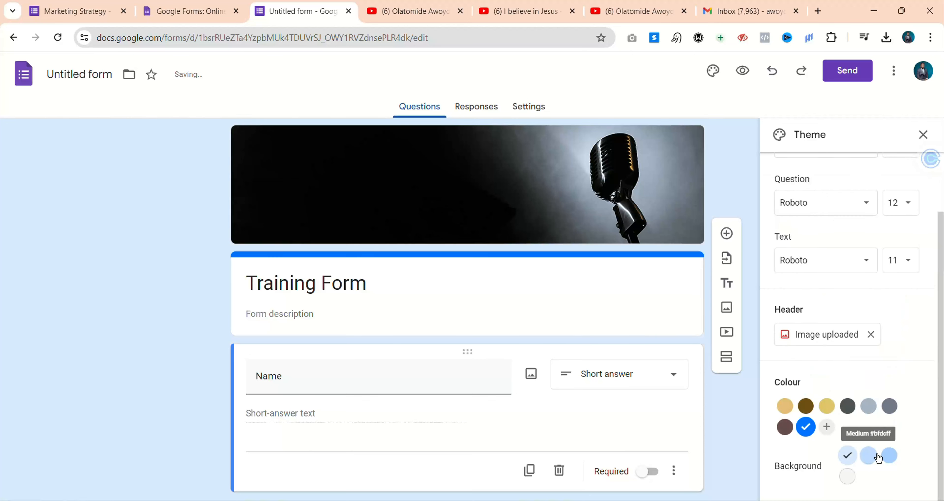
{"action": "left_click", "coordinate": [890, 455]}
{"action": "scroll", "coordinate": [581, 318], "scroll_direction": "down", "scroll_amount": 3}
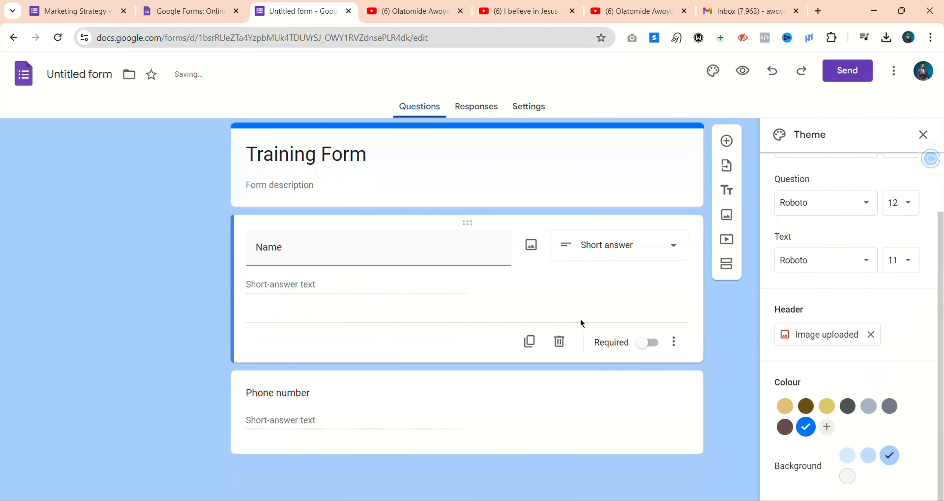
{"action": "scroll", "coordinate": [586, 316], "scroll_direction": "up", "scroll_amount": 3}
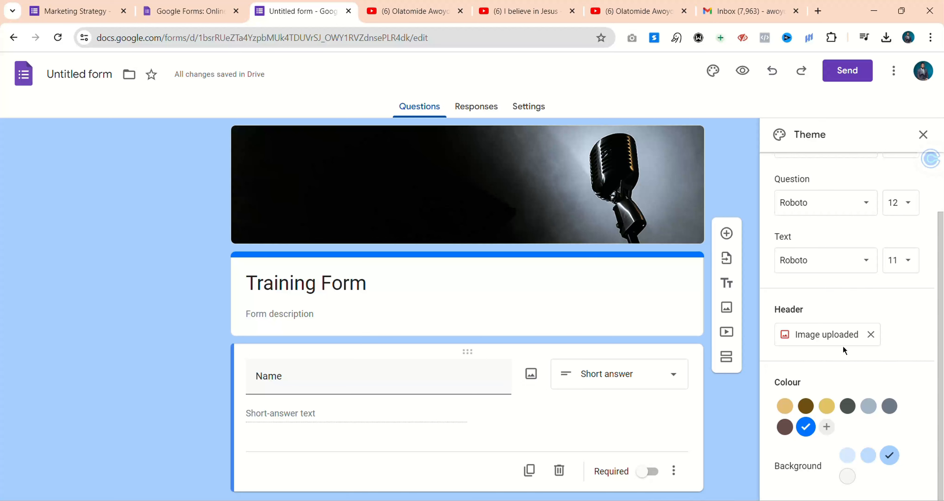
Swap the microphone header for the guitar image, turning the theme gold
{"action": "left_click", "coordinate": [876, 339]}
{"action": "left_click", "coordinate": [835, 334]}
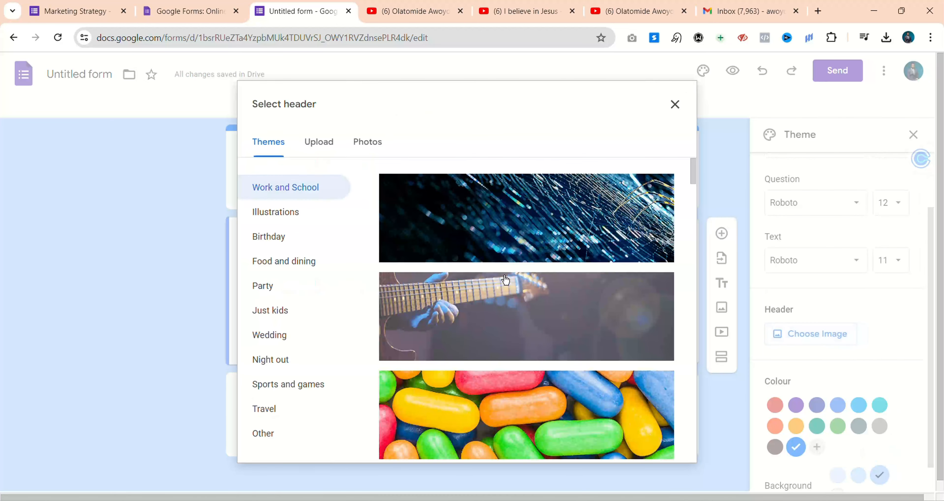
{"action": "left_click", "coordinate": [503, 281]}
{"action": "left_click", "coordinate": [656, 443]}
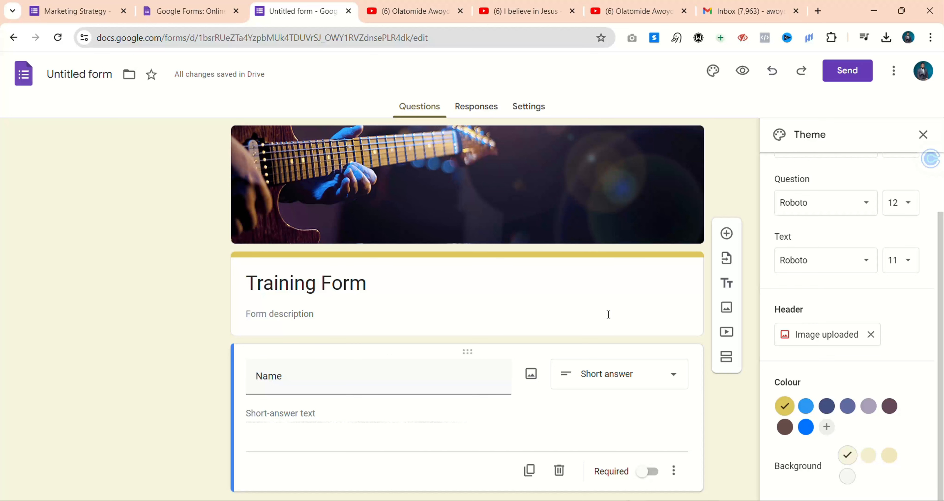
{"action": "scroll", "coordinate": [619, 313], "scroll_direction": "down", "scroll_amount": 3}
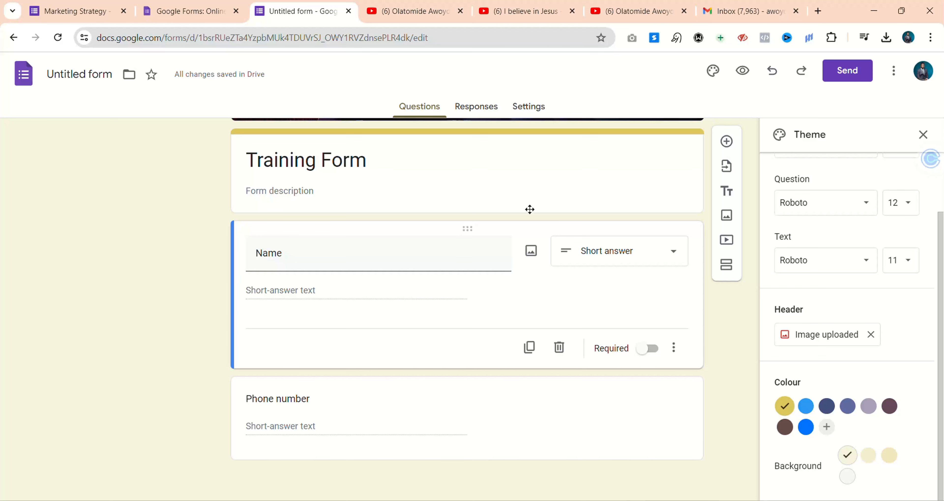
{"action": "scroll", "coordinate": [454, 219], "scroll_direction": "up", "scroll_amount": 3}
Enable 'Get email notifications for new responses' from the Responses tab's menu
{"action": "left_click", "coordinate": [499, 104]}
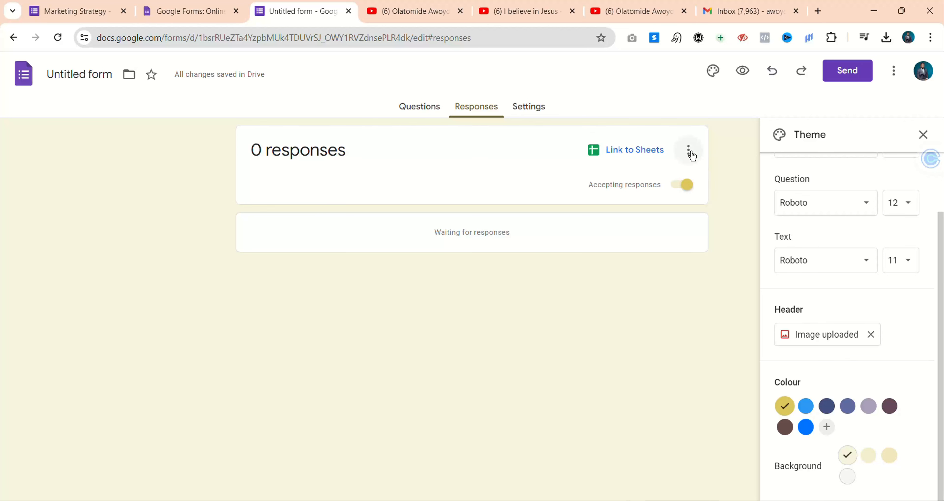
{"action": "left_click", "coordinate": [689, 150]}
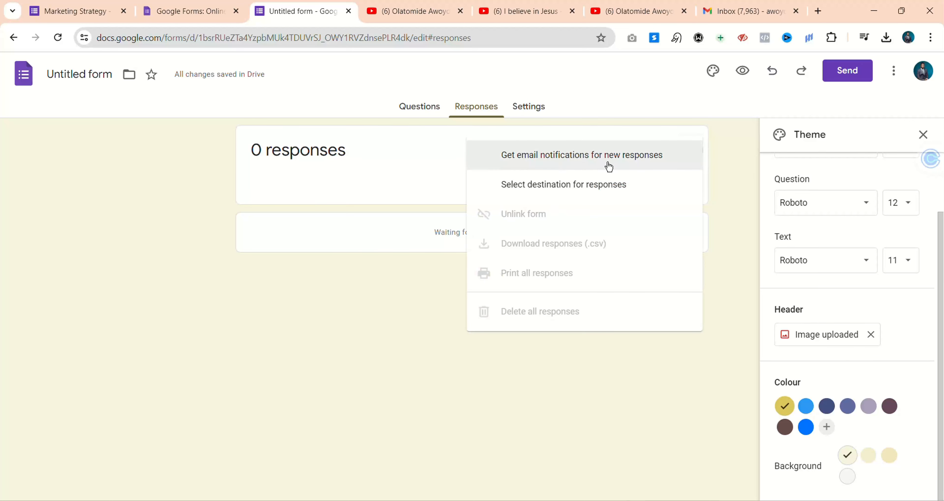
{"action": "left_click", "coordinate": [584, 158]}
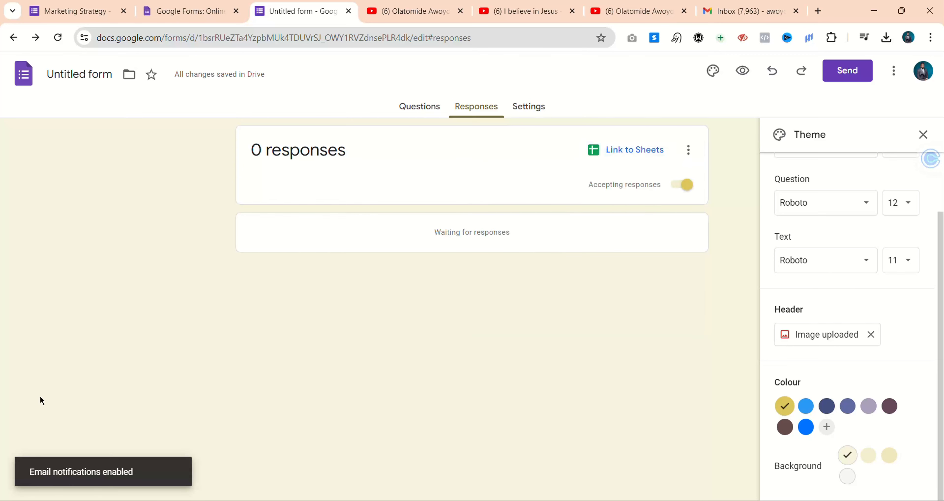
Load the form's preview URL in a new incognito window
{"action": "left_click", "coordinate": [420, 108]}
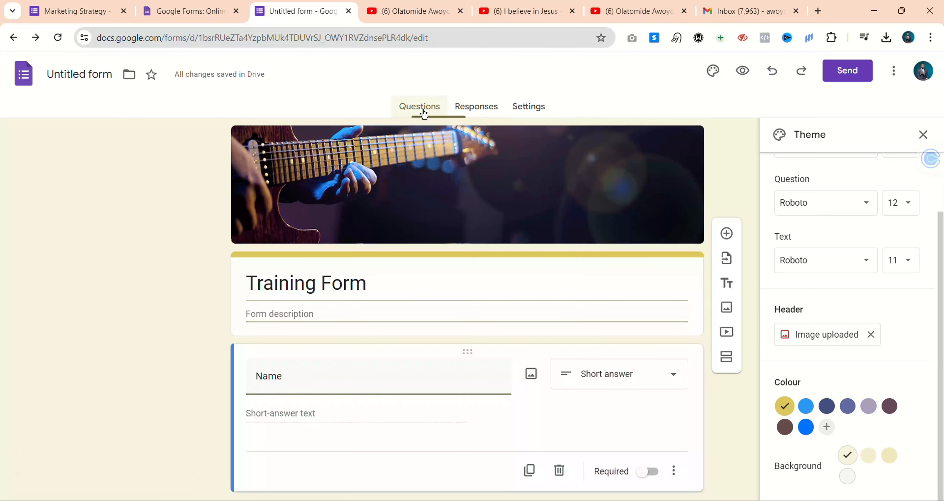
{"action": "left_click", "coordinate": [742, 71]}
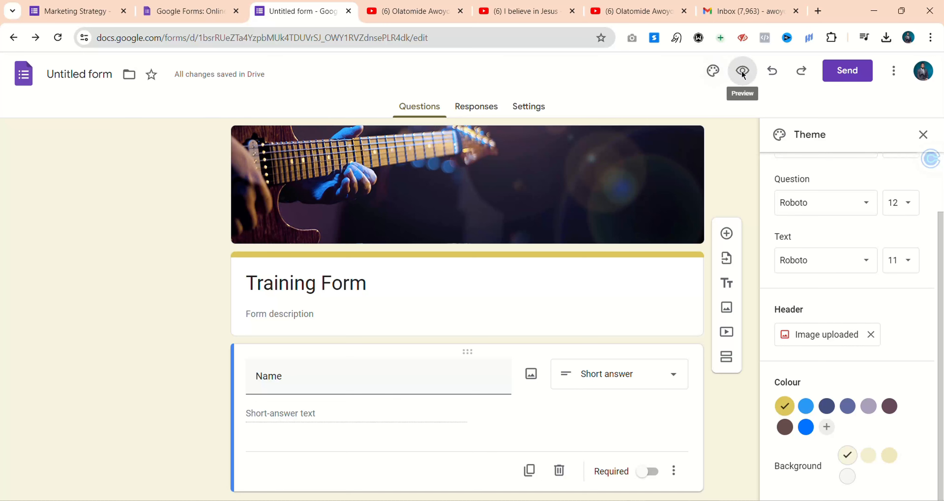
{"action": "left_click", "coordinate": [344, 38]}
{"action": "key", "text": "ctrl+c"}
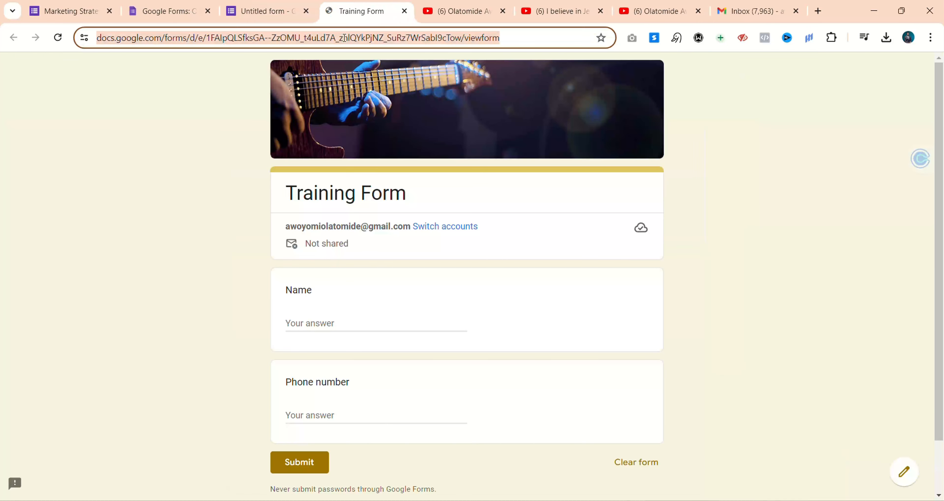
{"action": "left_click", "coordinate": [931, 37]}
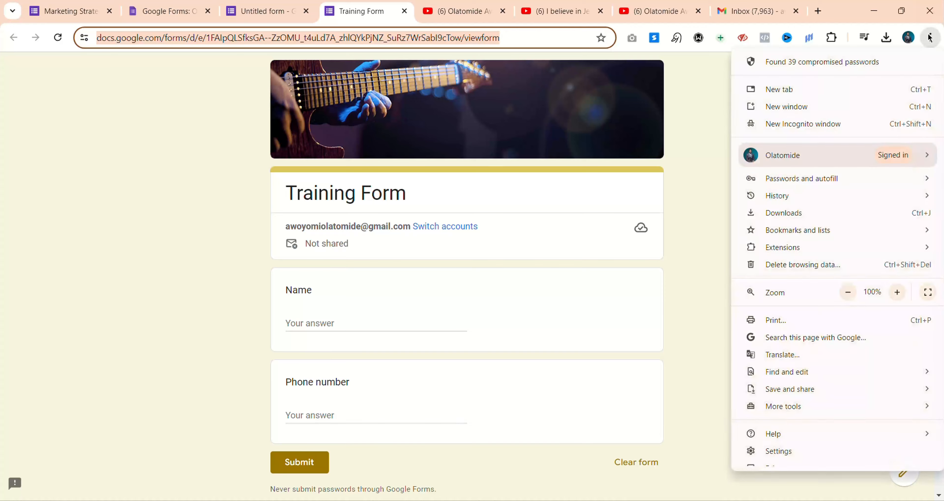
{"action": "left_click", "coordinate": [803, 123]}
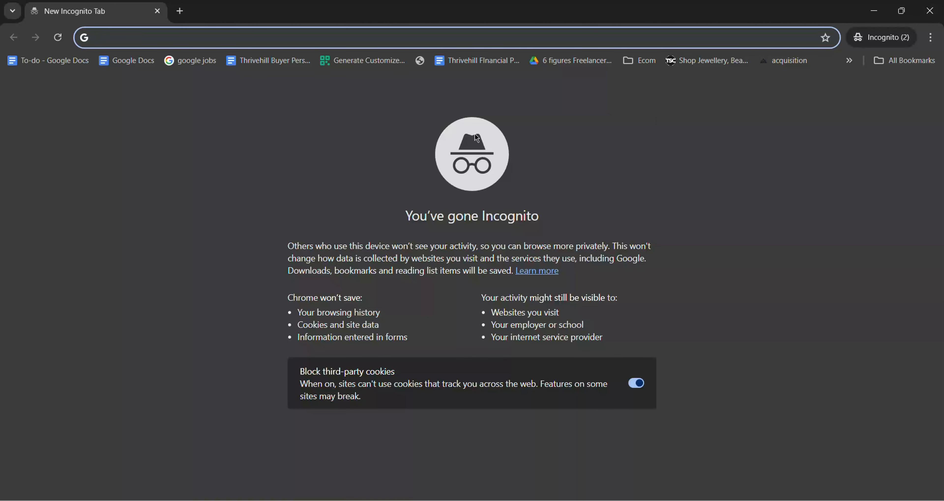
{"action": "key", "text": "ctrl+v"}
{"action": "key", "text": "Return"}
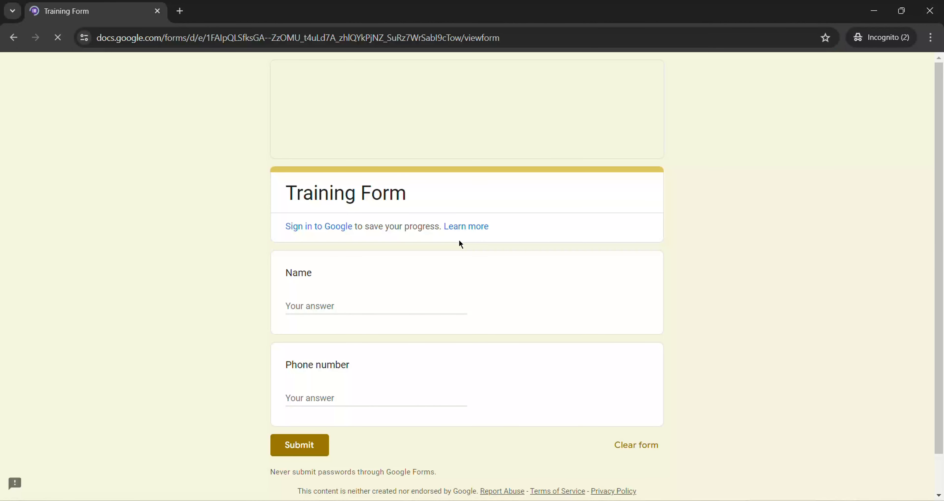
Fill in a name and a phone number, then submit the response
{"action": "left_click", "coordinate": [350, 304]}
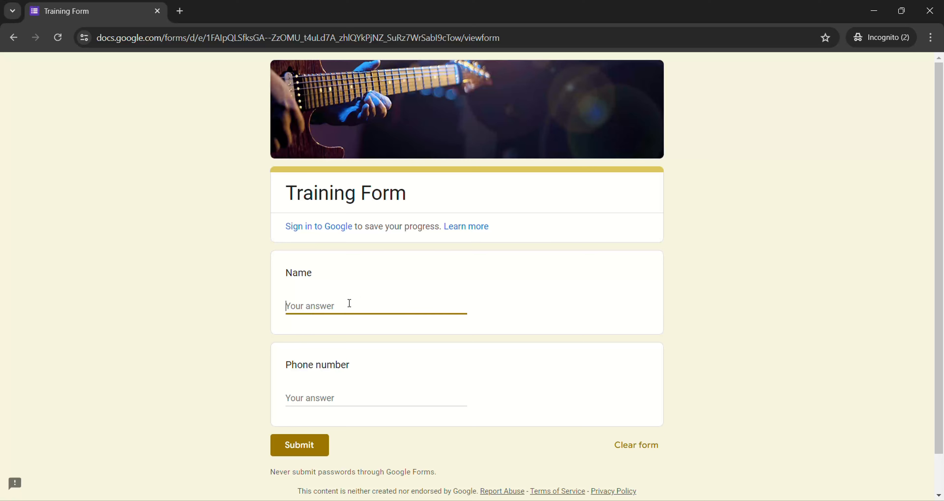
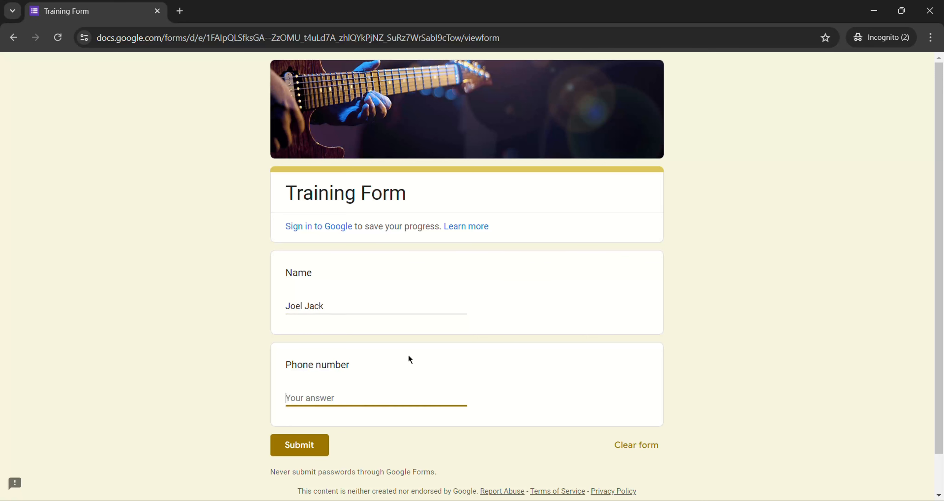
{"action": "type", "text": "98"}
{"action": "key", "text": "BackSpace"}
{"action": "key", "text": "BackSpace"}
{"action": "type", "text": "+23400000000"}
{"action": "left_click", "coordinate": [293, 446]}
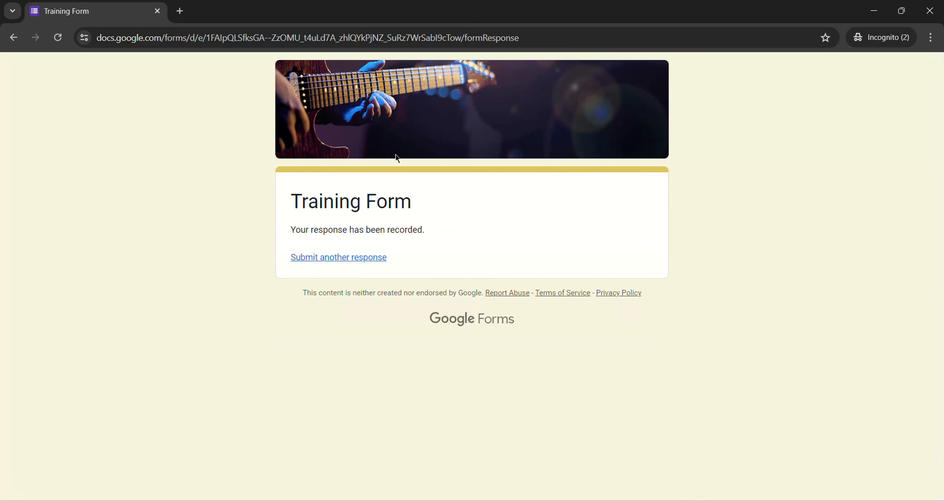
Close the incognito window and open the 'Training Form has new responses' email's summary link
{"action": "left_click", "coordinate": [930, 10]}
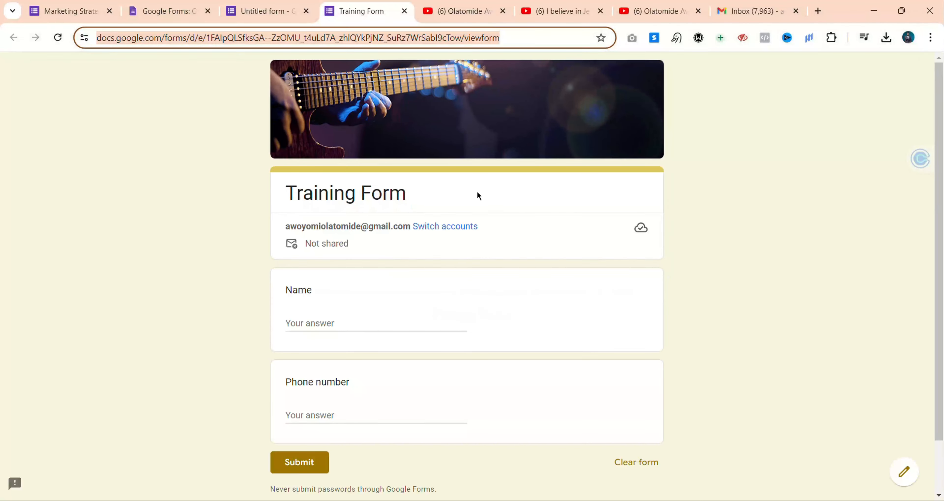
{"action": "left_click", "coordinate": [763, 11]}
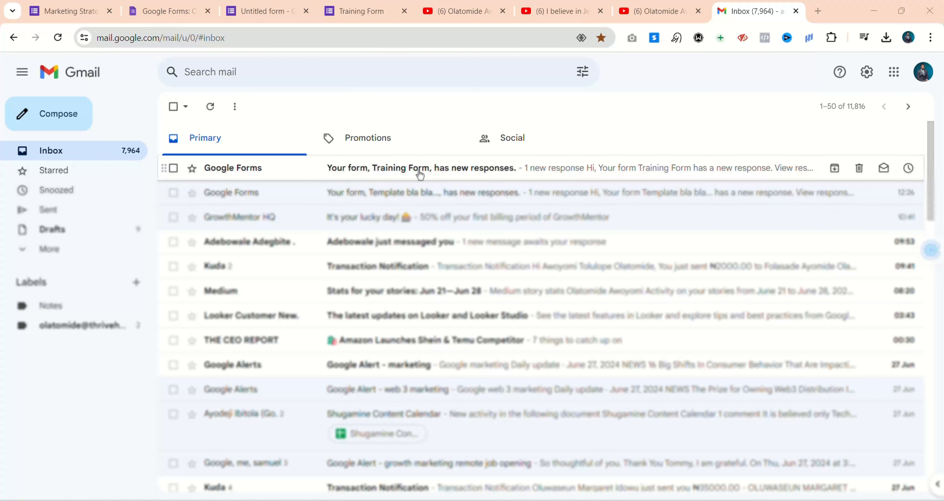
{"action": "left_click", "coordinate": [534, 170]}
{"action": "left_click_drag", "start_coordinate": [509, 253], "coordinate": [603, 250]}
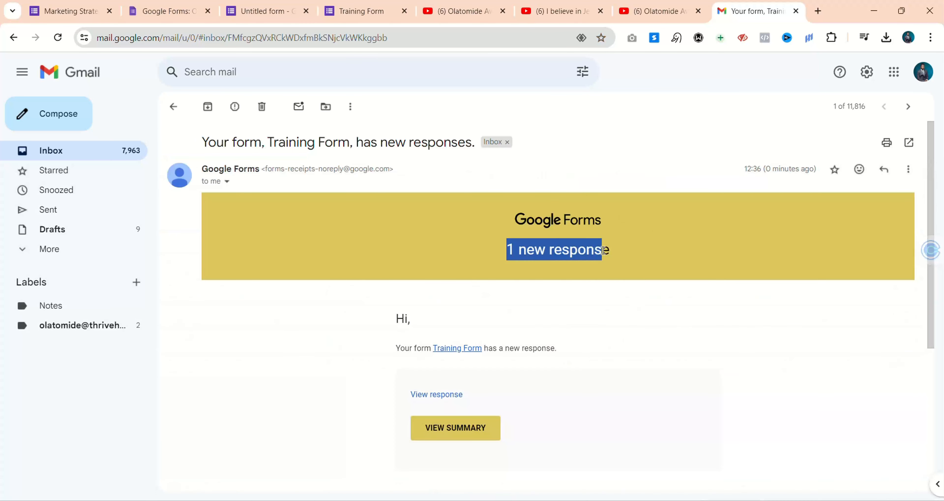
{"action": "left_click", "coordinate": [460, 433]}
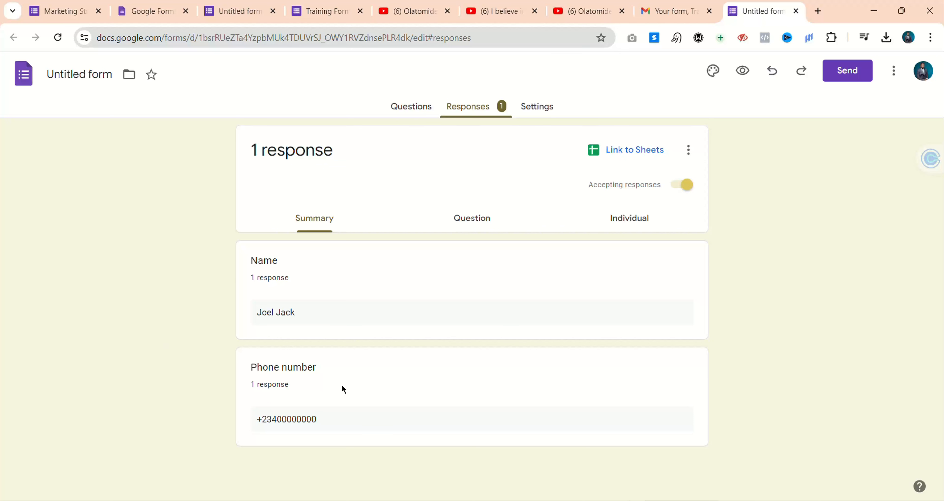
Review the 1-response summary, then switch to the YouTube channel tab
{"action": "left_click", "coordinate": [571, 12]}
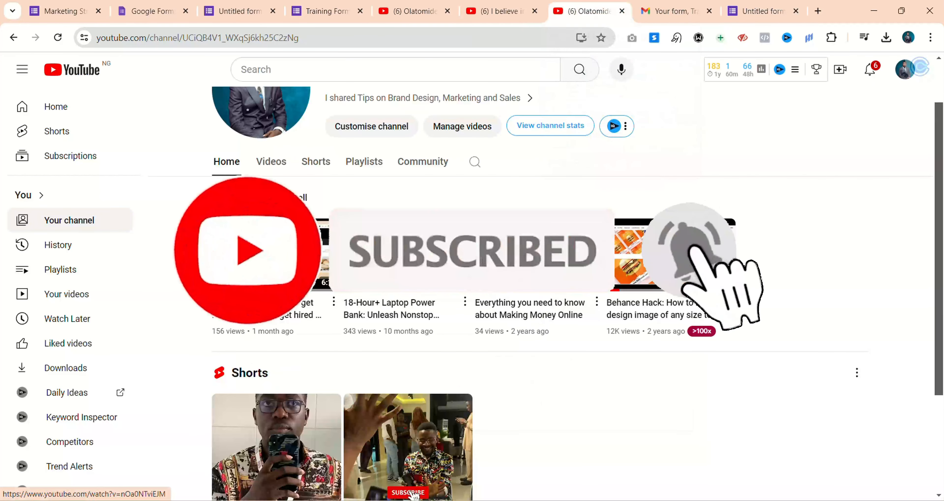